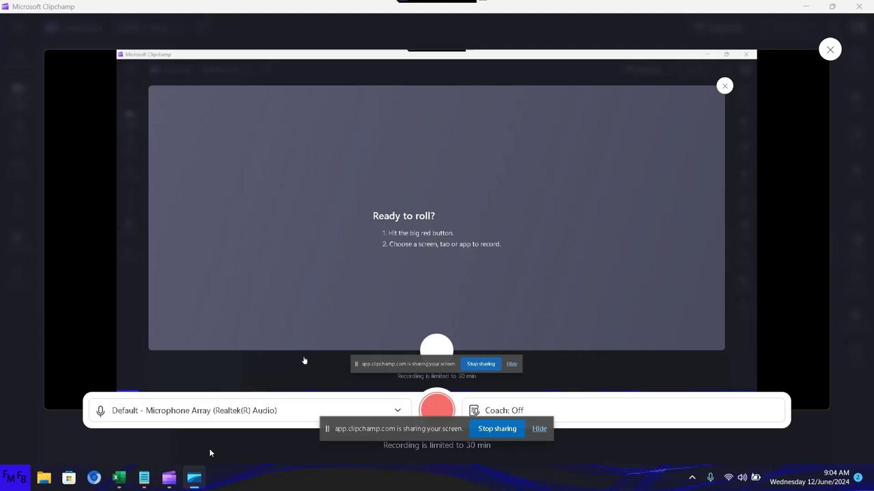
Switch from Clipchamp to the Notepad document.
{"action": "left_click", "coordinate": [144, 481]}
Type 'In this video, I will show you how to use the large function to get the top 5 sales values.'.
{"action": "type", "text": "I"}
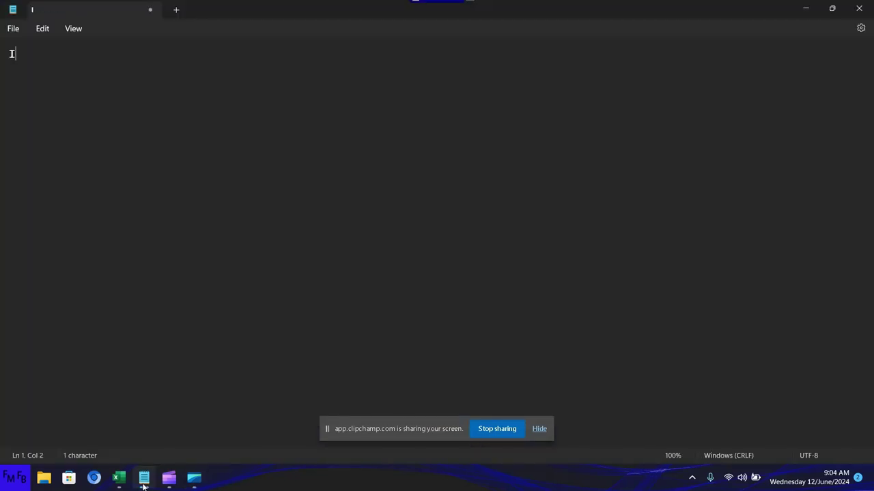
{"action": "type", "text": "n this v"}
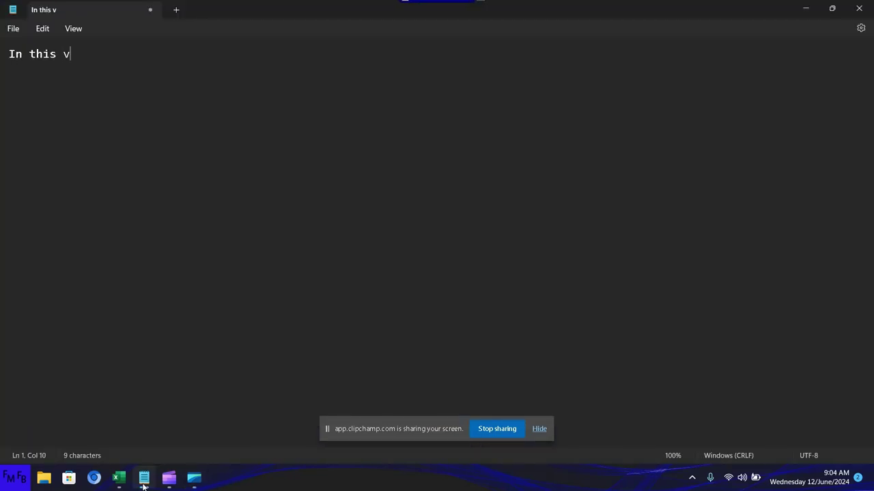
{"action": "type", "text": "ideo, I w"}
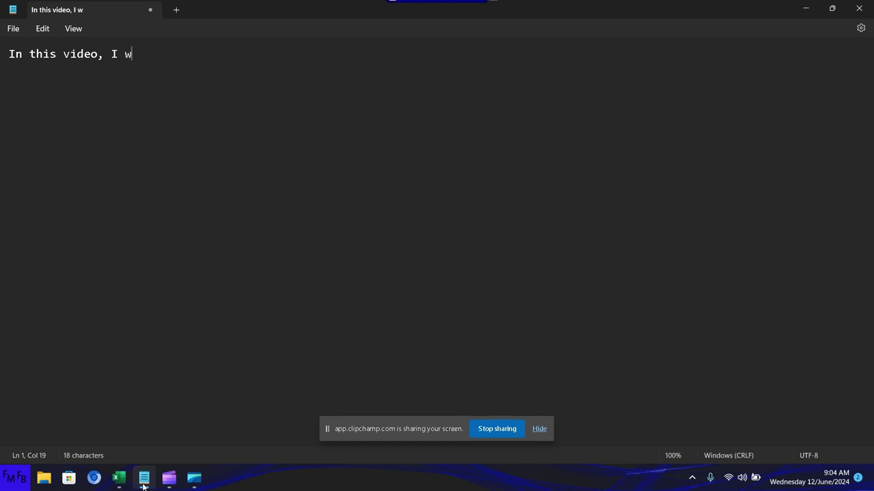
{"action": "type", "text": "ill show "}
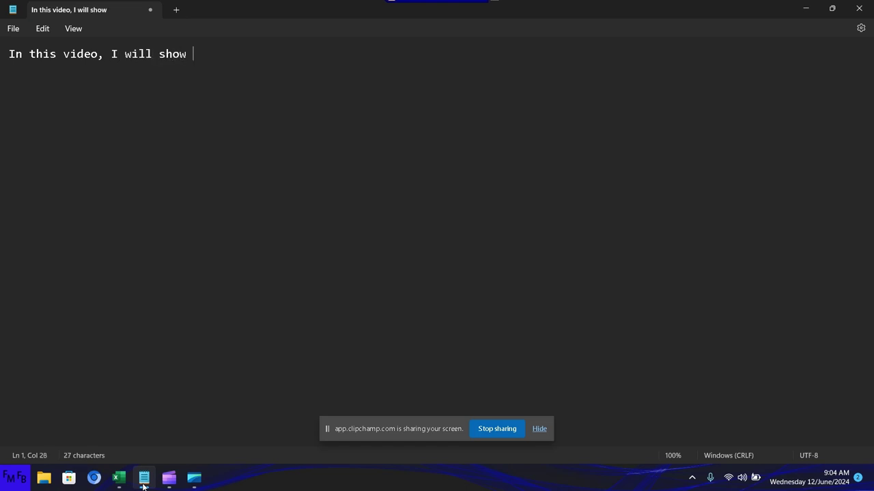
{"action": "type", "text": "you how t"}
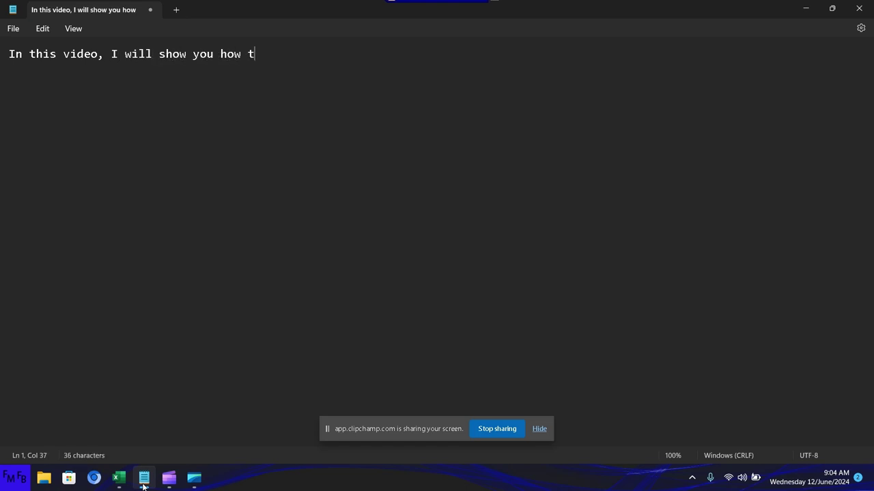
{"action": "type", "text": "o use "}
{"action": "type", "text": "the"}
{"action": "type", "text": " large f"}
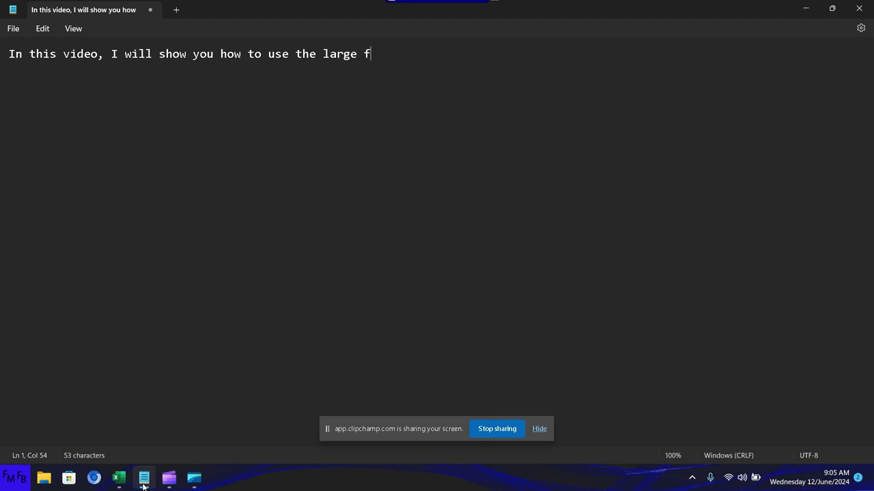
{"action": "type", "text": "unction to "}
{"action": "type", "text": "get the fi"}
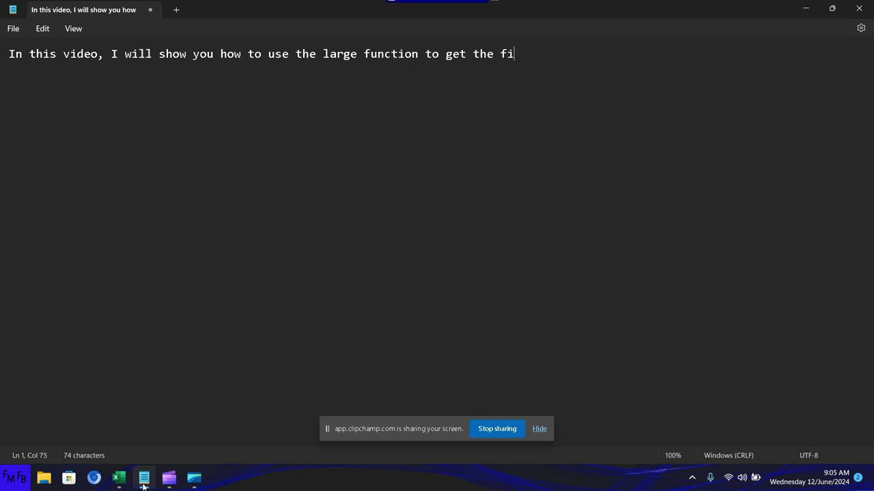
{"action": "type", "text": "r"}
{"action": "key", "text": "BackSpace"}
{"action": "key", "text": "BackSpace"}
{"action": "key", "text": "BackSpace"}
{"action": "type", "text": "t"}
{"action": "type", "text": "op 5"}
{"action": "type", "text": "salesva"}
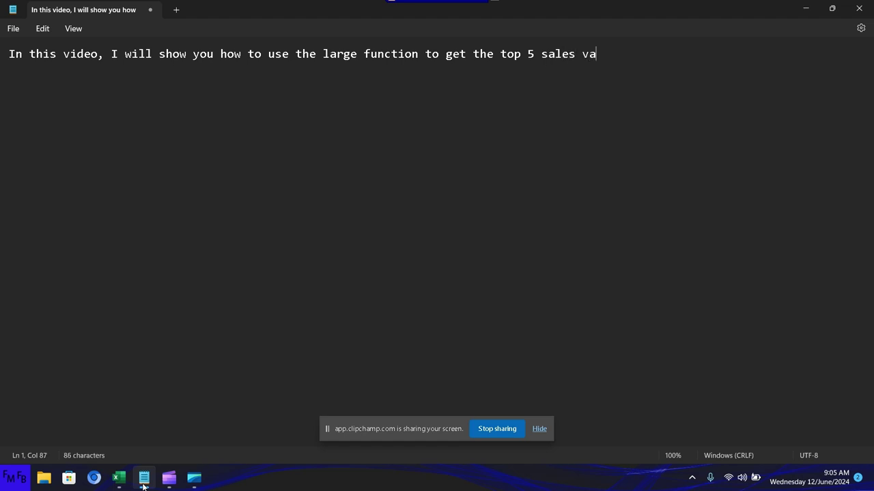
{"action": "type", "text": "lues"}
{"action": "type", "text": "./"}
{"action": "type", "text": "En es"}
{"action": "type", "text": "te vid"}
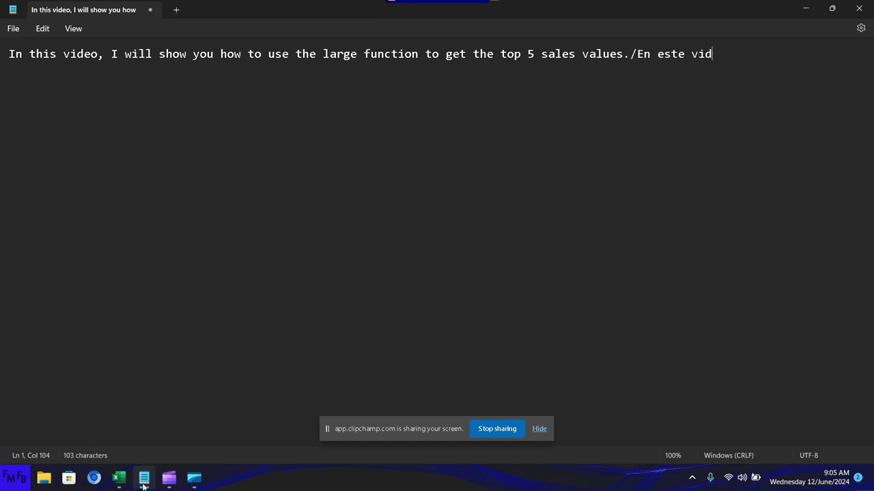
{"action": "type", "text": "eo, you"}
Append the Spanish version 'En este video, yo les mostraré como usar la función large…' after the slash.
{"action": "key", "text": "BackSpace"}
{"action": "type", "text": "les mos"}
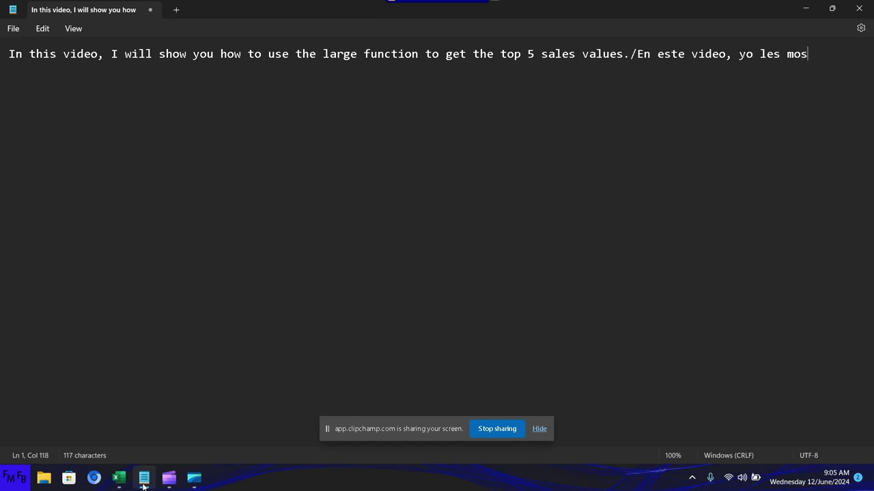
{"action": "type", "text": "trar"}
{"action": "type", "text": "é como usa"}
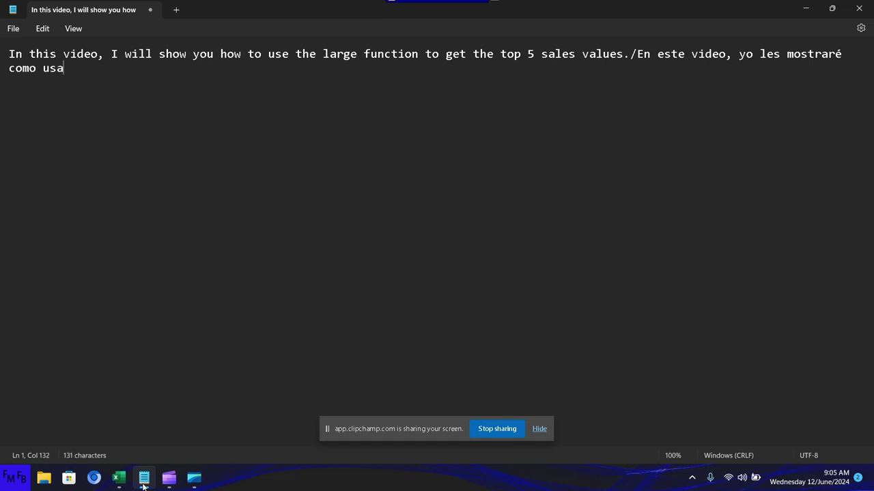
{"action": "type", "text": "r la fun"}
{"action": "type", "text": "ció"}
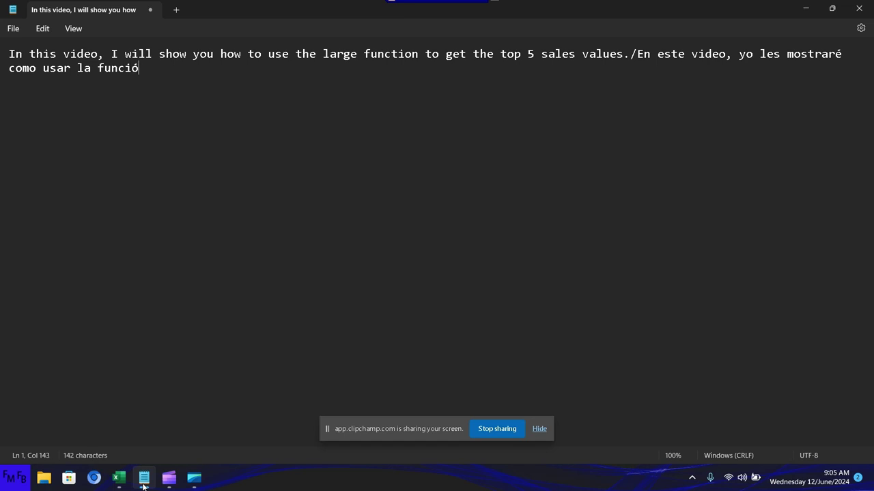
{"action": "type", "text": "n large"}
{"action": "type", "text": ", para o"}
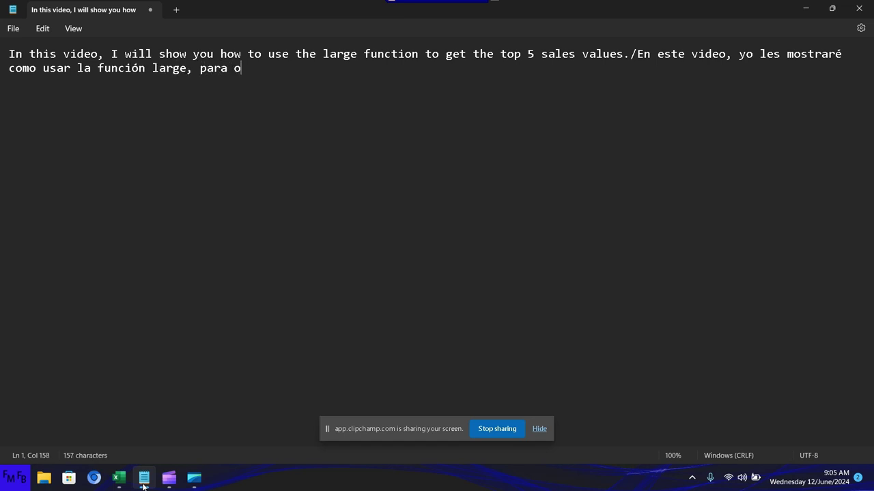
{"action": "type", "text": "btener los "}
{"action": "type", "text": "pri"}
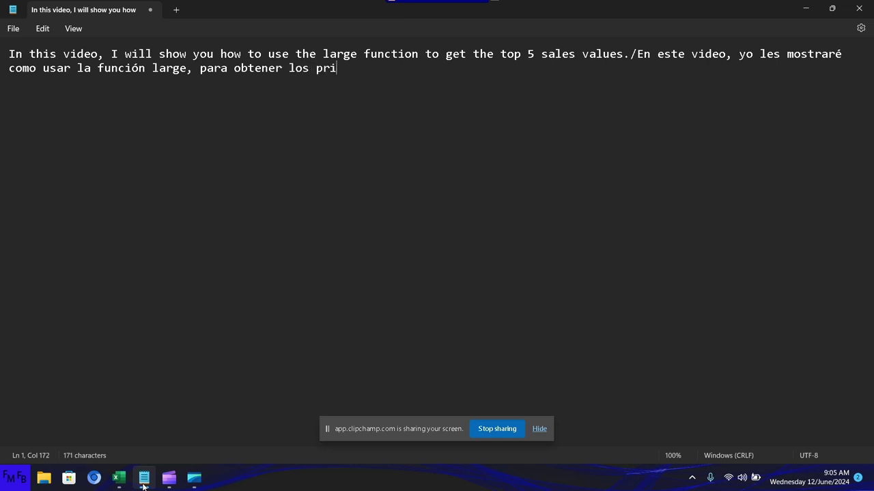
{"action": "type", "text": "meros "}
{"action": "type", "text": "5 val"}
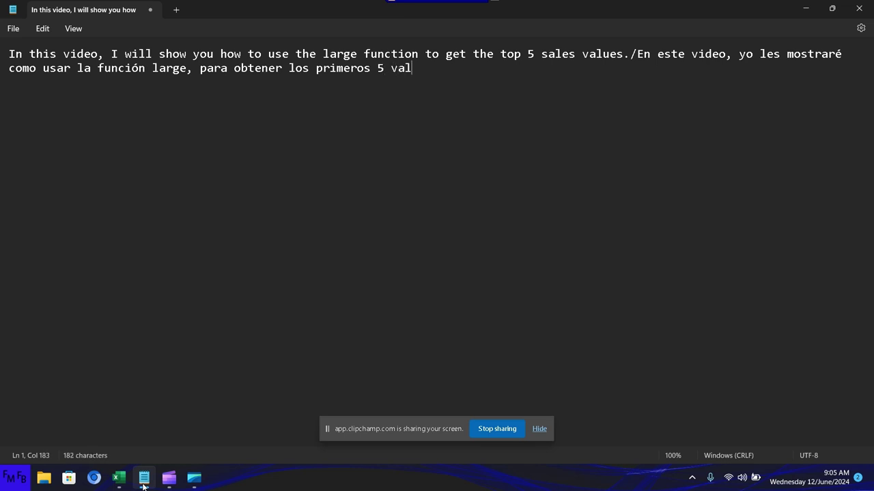
{"action": "type", "text": "ores d"}
{"action": "type", "text": "e venta m"}
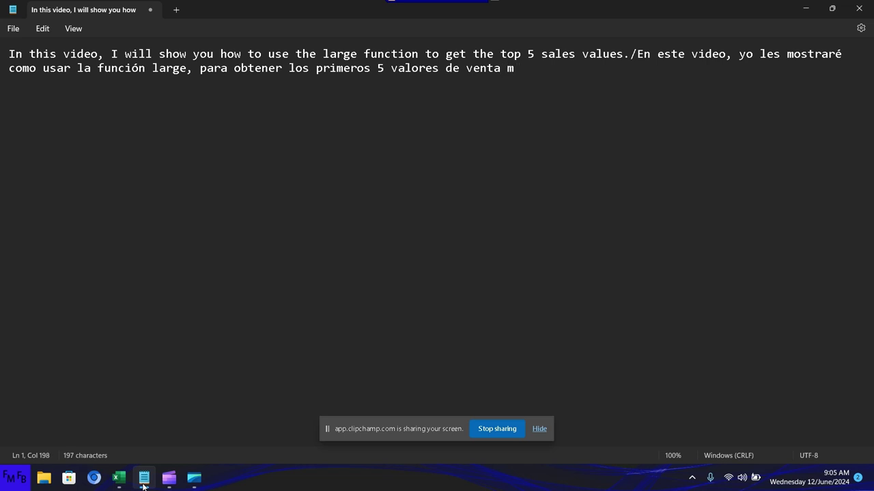
{"action": "type", "text": "ás alto"}
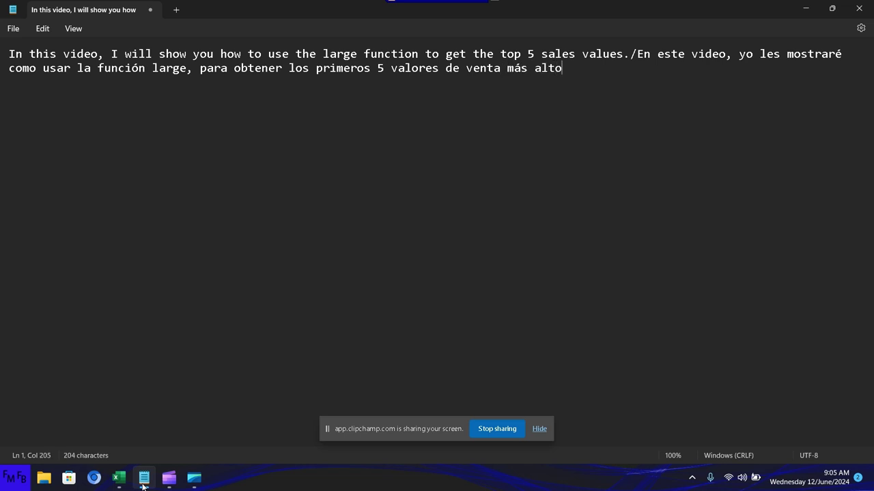
{"action": "type", "text": "s."}
{"action": "mouse_move", "coordinate": [118, 478]}
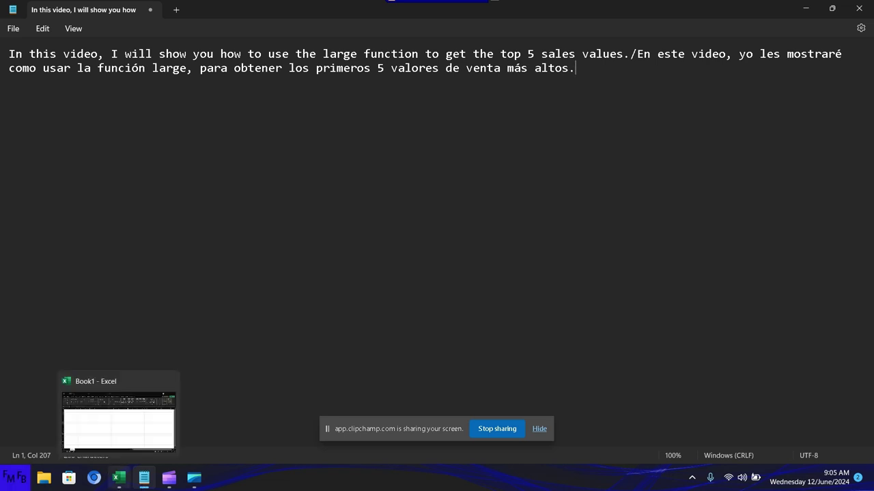
In the Book1 workbook, enter the headers City and Sales in A1:B1.
{"action": "left_click", "coordinate": [109, 437]}
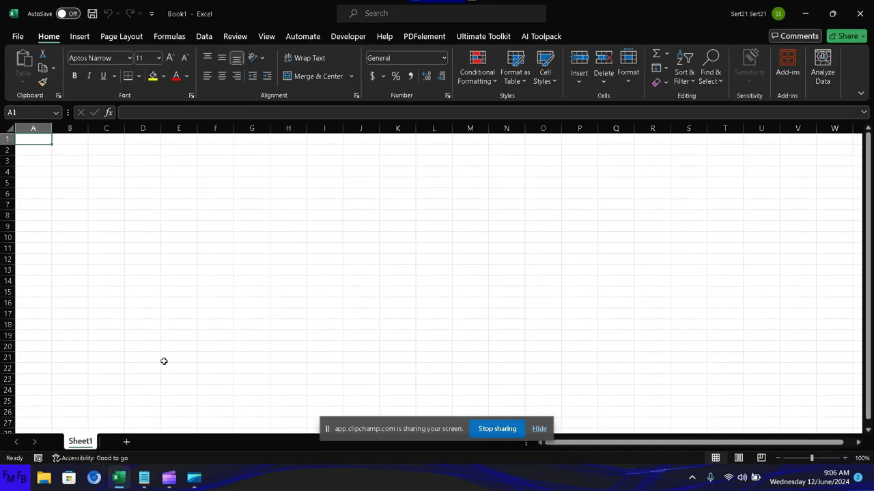
{"action": "type", "text": "C"}
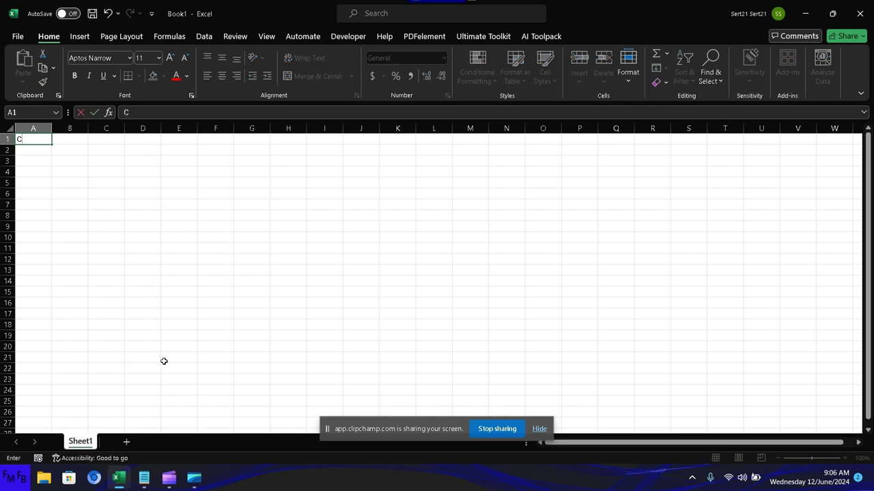
{"action": "type", "text": "ity"}
{"action": "key", "text": "Tab"}
{"action": "type", "text": "Sales"}
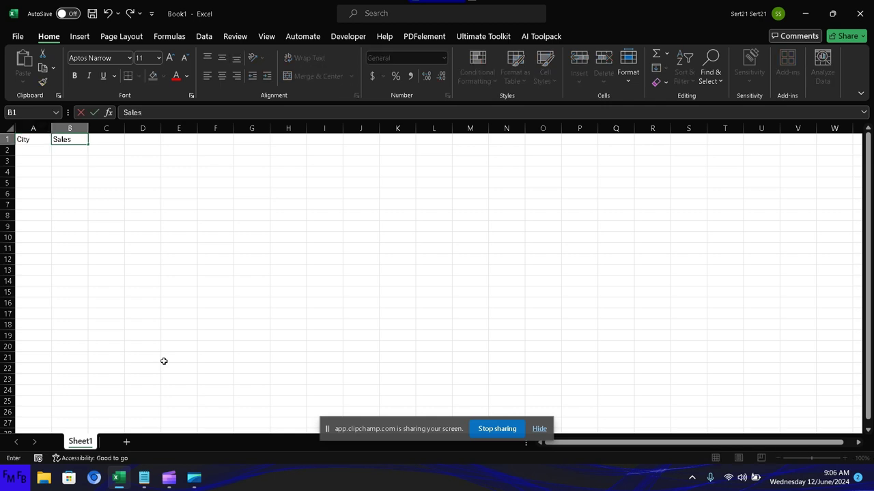
{"action": "key", "text": "Return"}
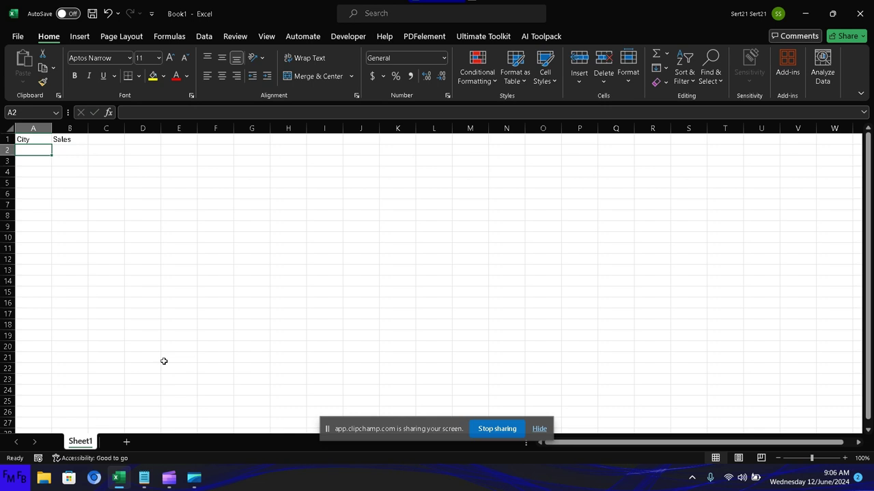
List Tegucigalpa, San Pedro Sula and La Ceiba in A2:A4.
{"action": "type", "text": "Teguci"}
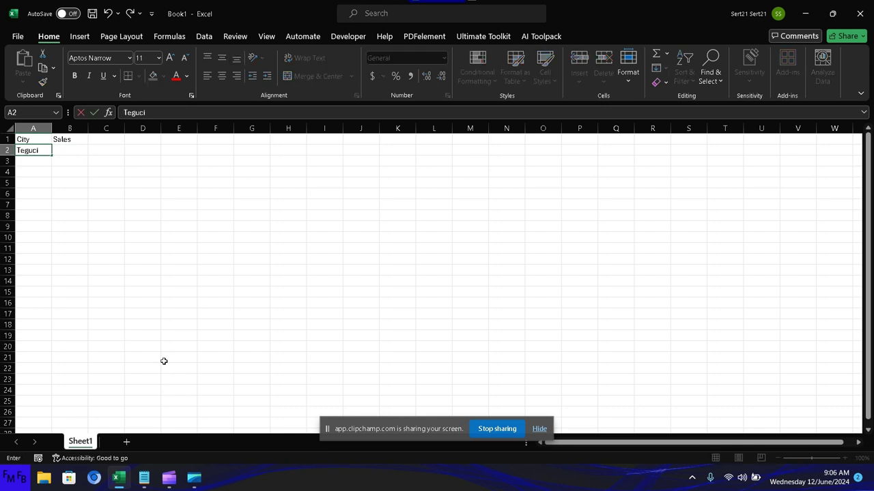
{"action": "type", "text": "galpa"}
{"action": "key", "text": "Return"}
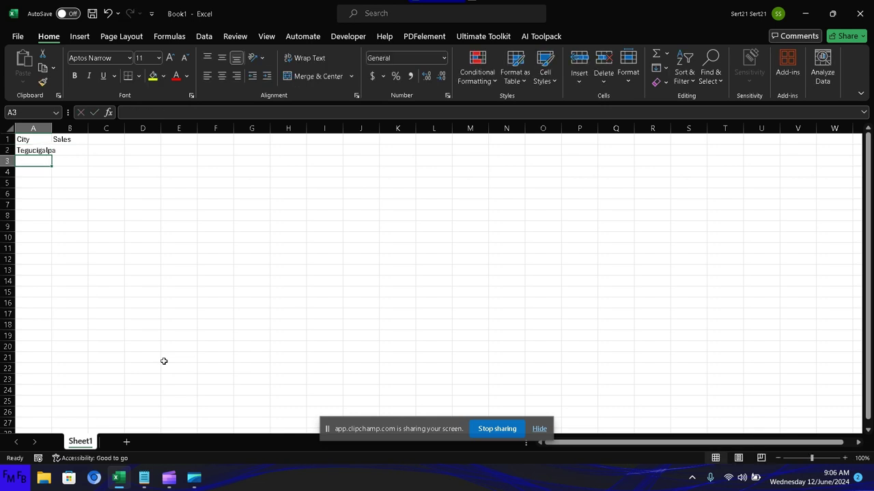
{"action": "type", "text": "San "}
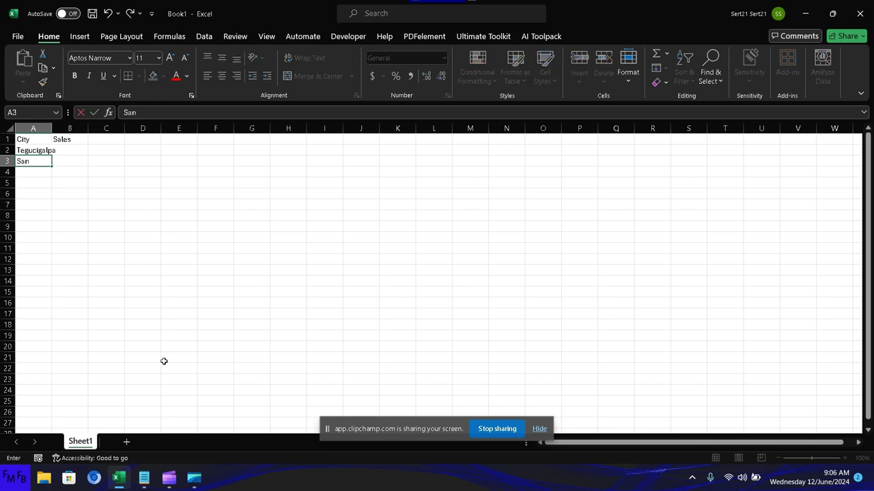
{"action": "type", "text": "Pedro"}
{"action": "type", "text": " Sula"}
{"action": "key", "text": "Return"}
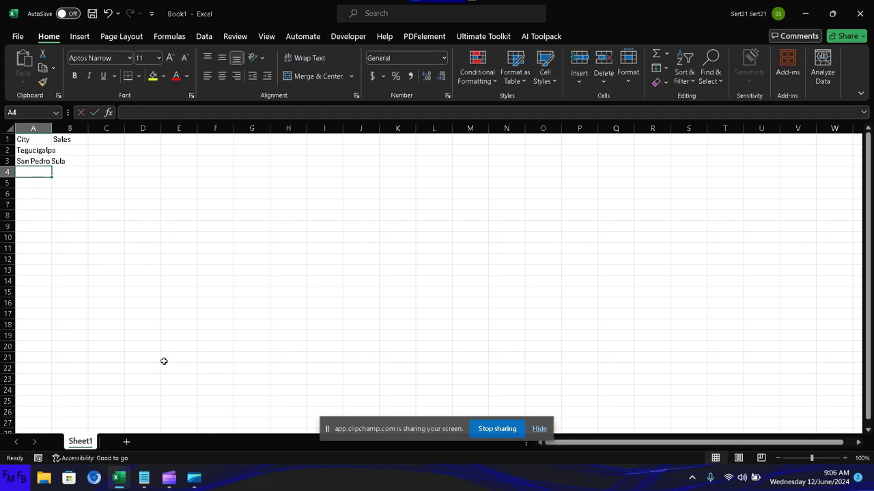
{"action": "type", "text": "La Cei"}
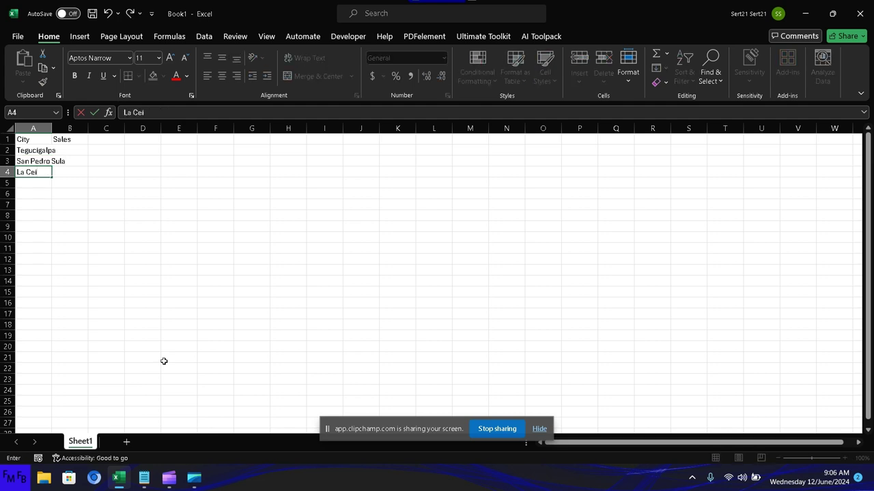
{"action": "type", "text": "ba"}
{"action": "key", "text": "Tab"}
{"action": "key", "text": "Up"}
{"action": "key", "text": "Up"}
{"action": "key", "text": "Up"}
{"action": "key", "text": "Down"}
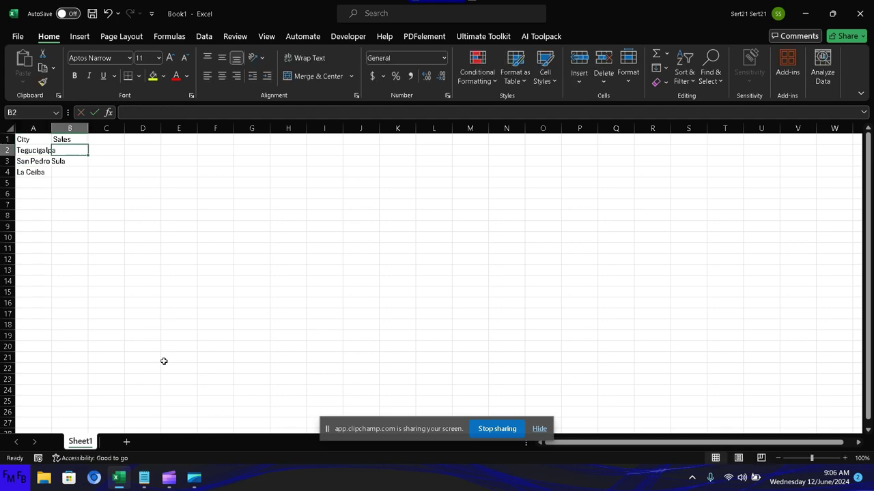
{"action": "key", "text": "shift+Down"}
{"action": "key", "text": "shift+Down"}
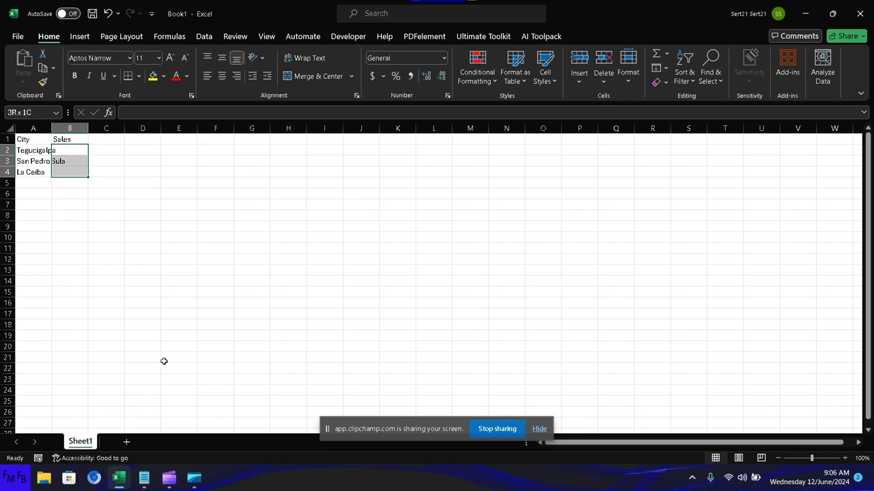
{"action": "key", "text": "Down"}
{"action": "key", "text": "Down"}
{"action": "key", "text": "Down"}
{"action": "key", "text": "Left"}
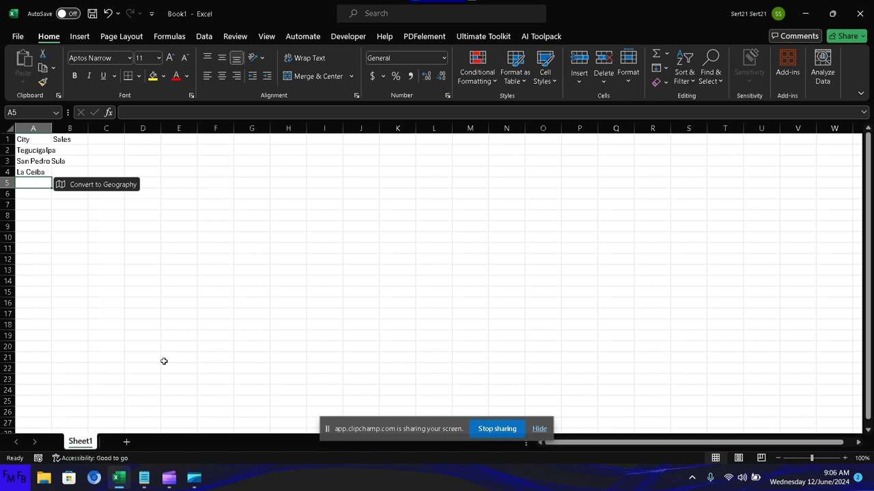
Enter San Salvador in A5 and Antigua in A6 under City.
{"action": "type", "text": "San S"}
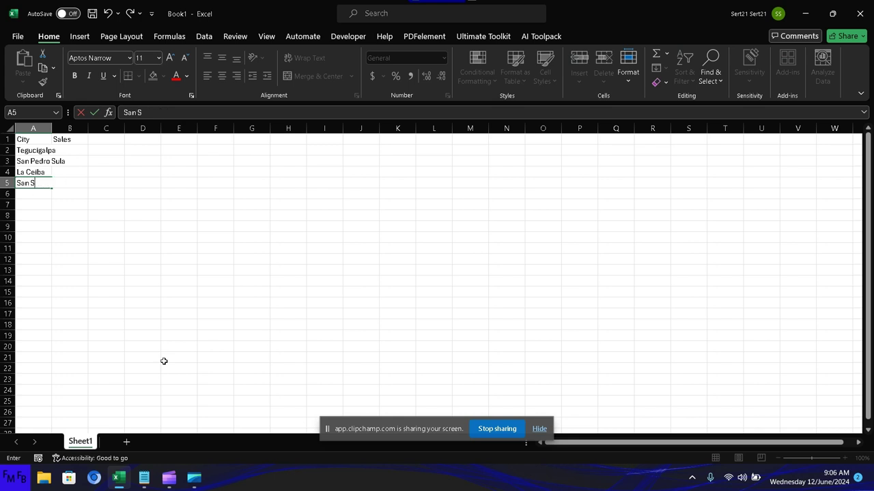
{"action": "type", "text": "alvador"}
{"action": "key", "text": "Return"}
{"action": "type", "text": "Anti"}
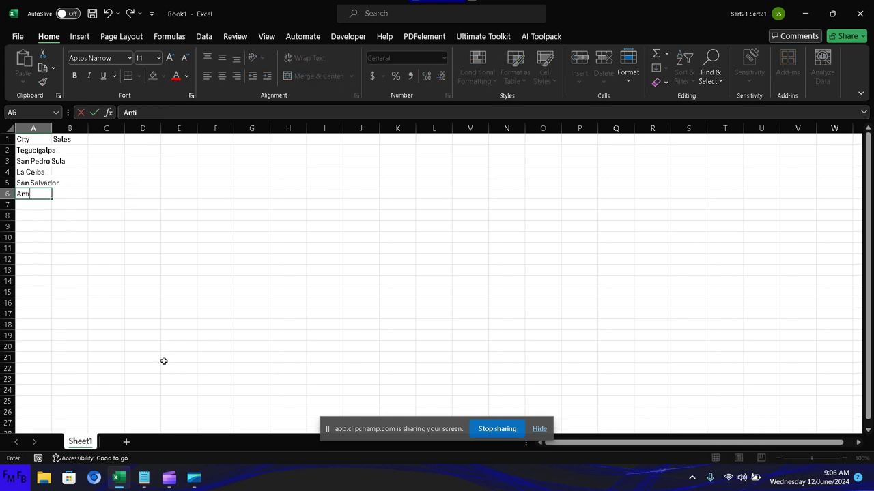
{"action": "type", "text": "gua"}
{"action": "key", "text": "Tab"}
{"action": "key", "text": "ctrl+Up"}
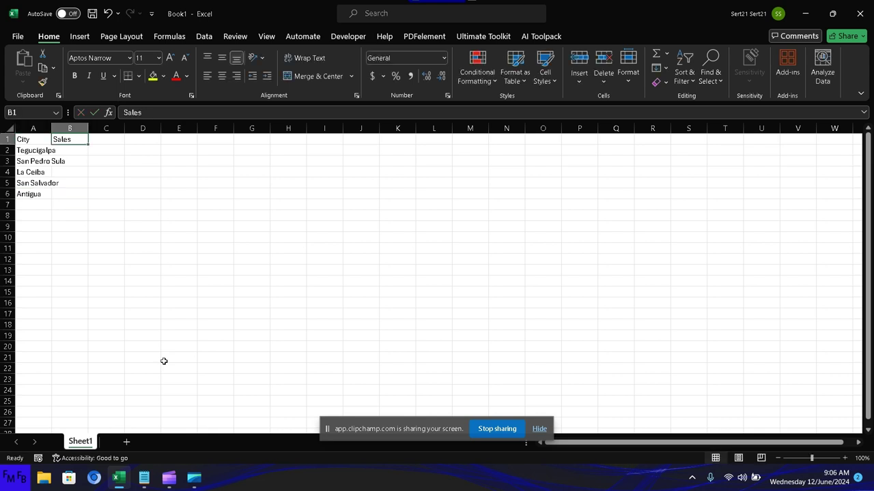
{"action": "key", "text": "Down"}
{"action": "key", "text": "Down"}
{"action": "key", "text": "Down"}
{"action": "key", "text": "Down"}
{"action": "key", "text": "Down"}
{"action": "key", "text": "Down"}
{"action": "key", "text": "Left"}
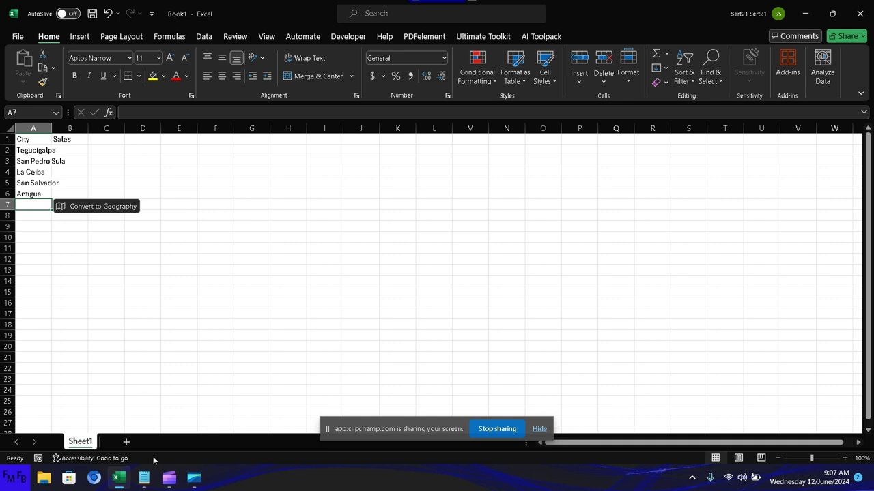
In Notepad, change '5' to '3' in both the Spanish and English sentences, then return to Excel.
{"action": "left_click", "coordinate": [148, 481]}
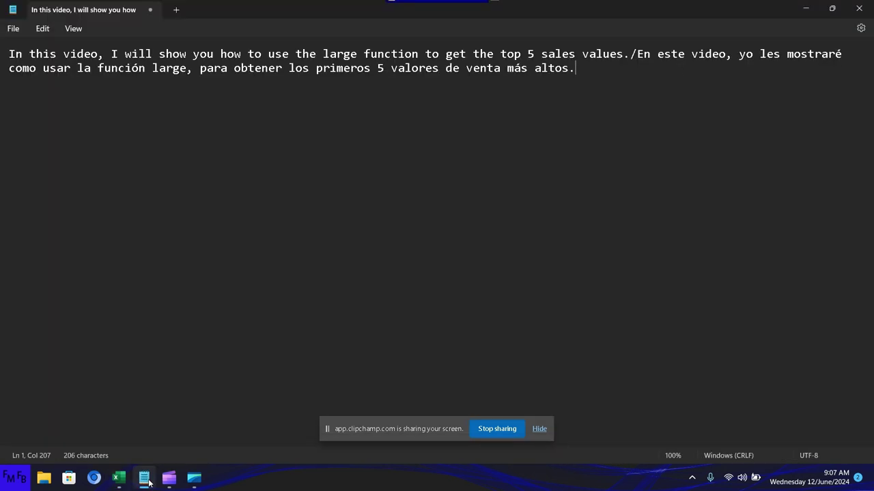
{"action": "key", "text": "Left"}
{"action": "key", "text": "Left"}
{"action": "key", "text": "Left"}
{"action": "key", "text": "Left"}
{"action": "key", "text": "Left"}
{"action": "key", "text": "Left"}
{"action": "key", "text": "BackSpace"}
{"action": "type", "text": "3"}
{"action": "key", "text": "Up"}
{"action": "key", "text": "Right"}
{"action": "key", "text": "Right"}
{"action": "key", "text": "Right"}
{"action": "key", "text": "BackSpace"}
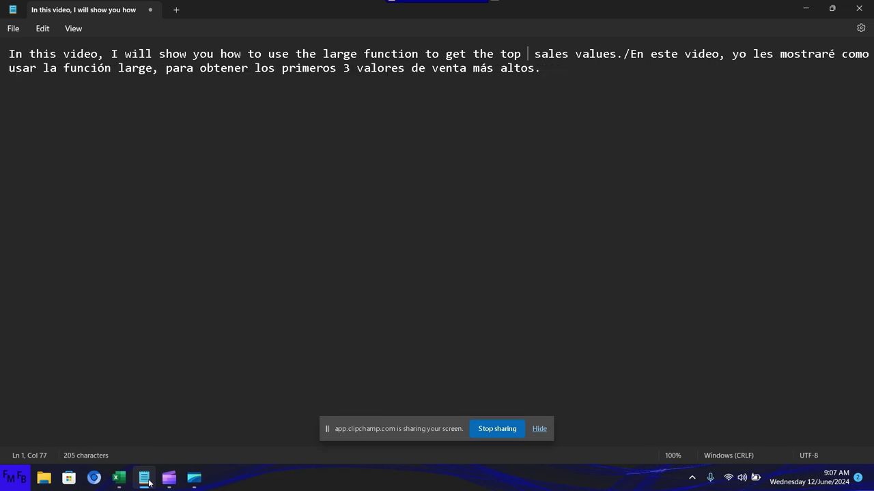
{"action": "type", "text": "3"}
{"action": "left_click", "coordinate": [149, 483]}
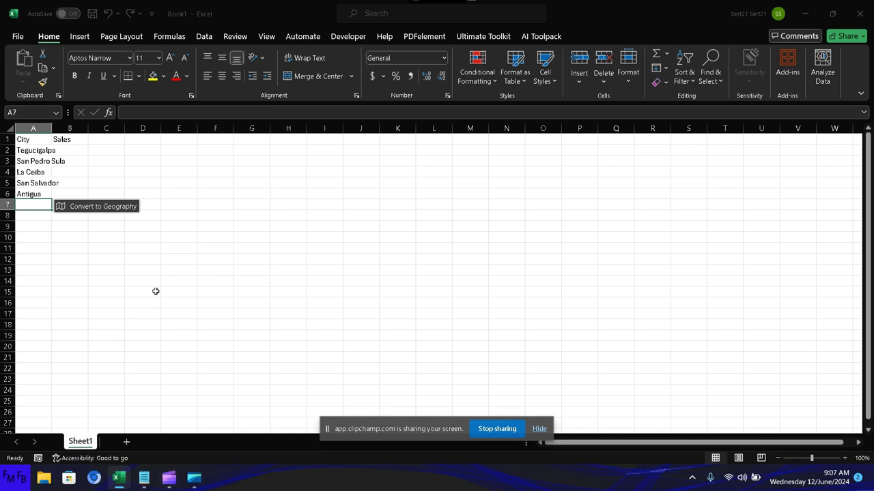
Fill B2:B6 at once with =RANDBETWEEN(10000,2000000).
{"action": "left_click", "coordinate": [76, 151]}
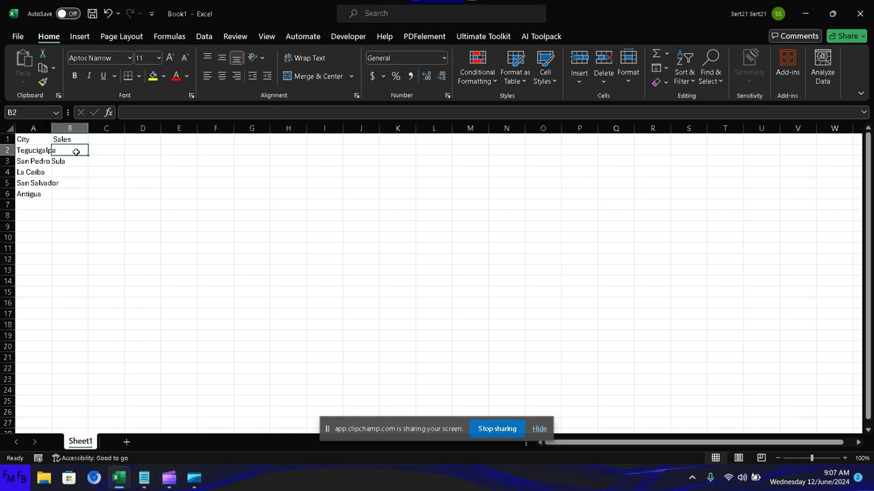
{"action": "key", "text": "shift+Down"}
{"action": "key", "text": "shift+Down"}
{"action": "key", "text": "shift+Down"}
{"action": "key", "text": "shift+Down"}
{"action": "type", "text": "="}
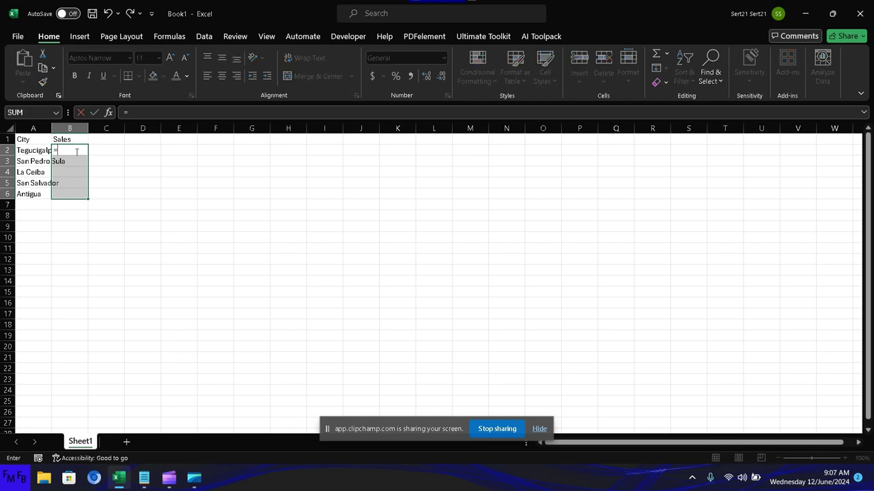
{"action": "type", "text": "randbe"}
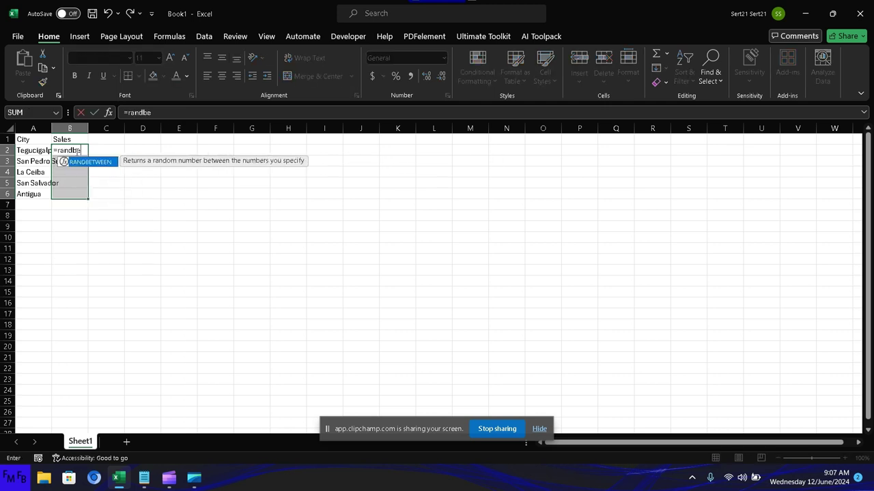
{"action": "type", "text": "tween"}
{"action": "type", "text": "("}
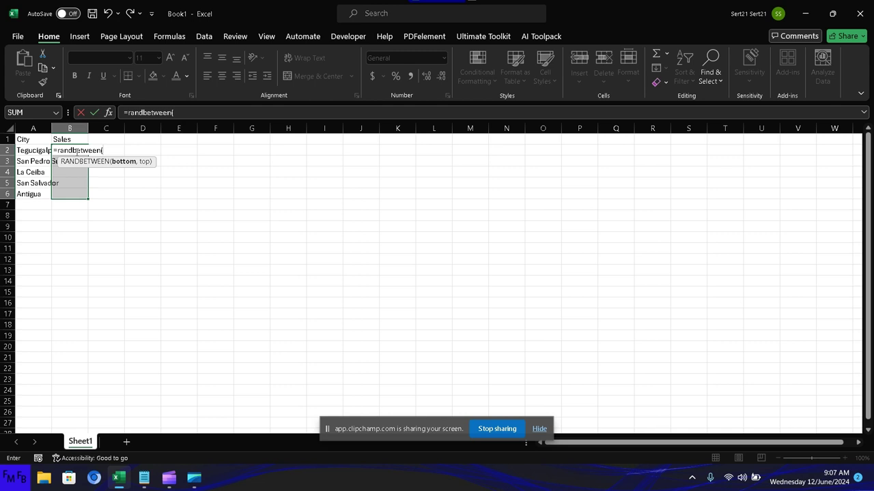
{"action": "type", "text": "1000"}
{"action": "type", "text": "0"}
{"action": "type", "text": ",200"}
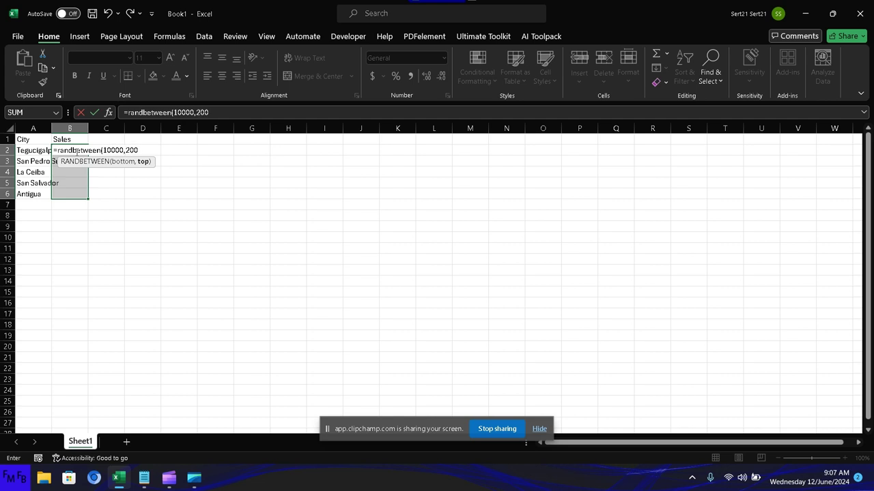
{"action": "type", "text": "0000"}
{"action": "type", "text": ")"}
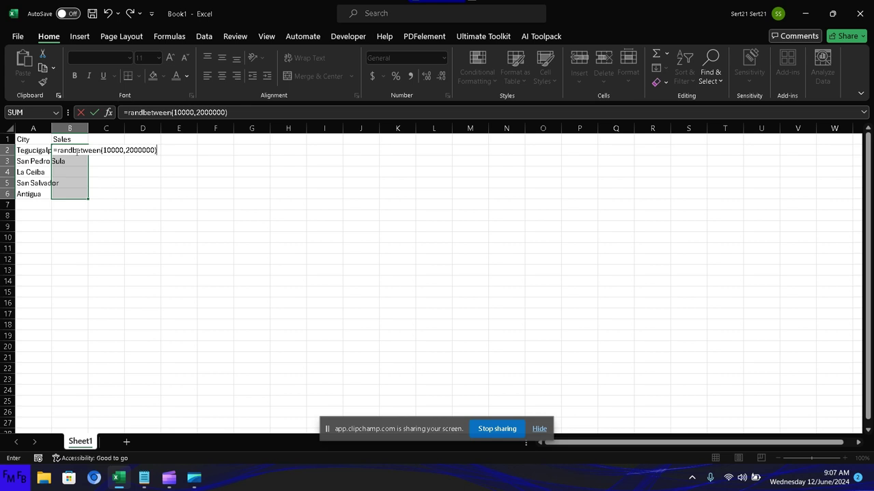
{"action": "key", "text": "ctrl+Return"}
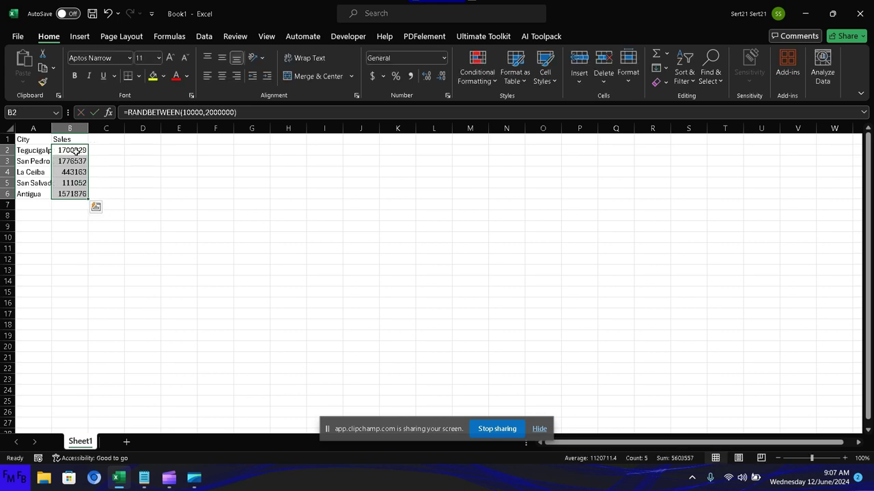
{"action": "key", "text": "Right"}
{"action": "key", "text": "Right"}
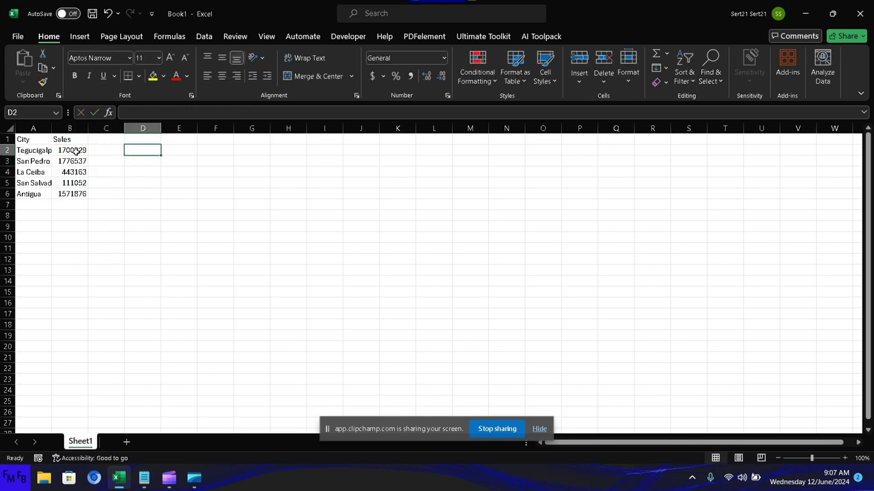
Enter the ranks 1, 2 and 3 in D2:D4.
{"action": "type", "text": "1"}
{"action": "key", "text": "Return"}
{"action": "type", "text": "2"}
{"action": "key", "text": "Return"}
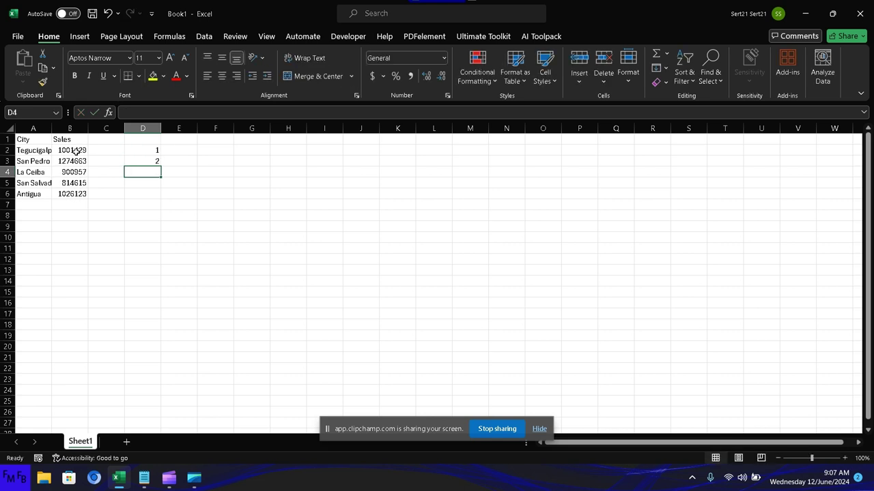
{"action": "type", "text": "3"}
{"action": "key", "text": "Tab"}
Add headings 'Top 3' in E1 and 'Bottom 3' in G1, then begin =large( in E2.
{"action": "key", "text": "Up"}
{"action": "key", "text": "Up"}
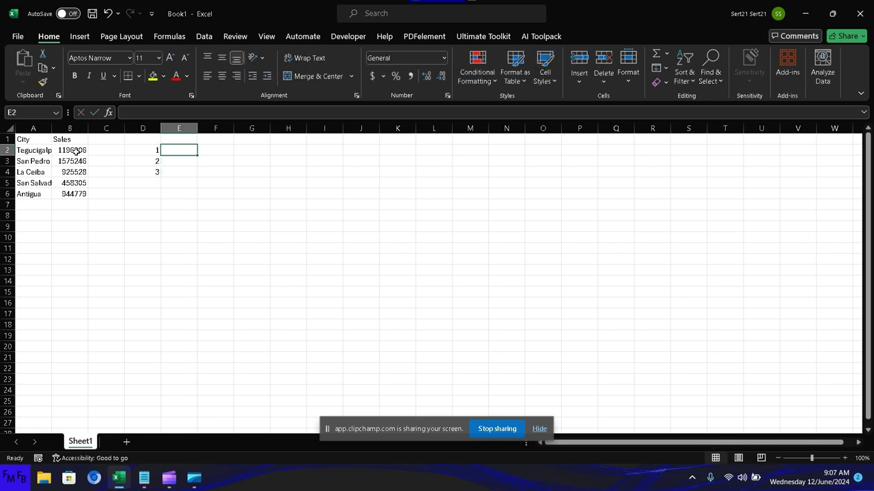
{"action": "key", "text": "Up"}
{"action": "type", "text": "T"}
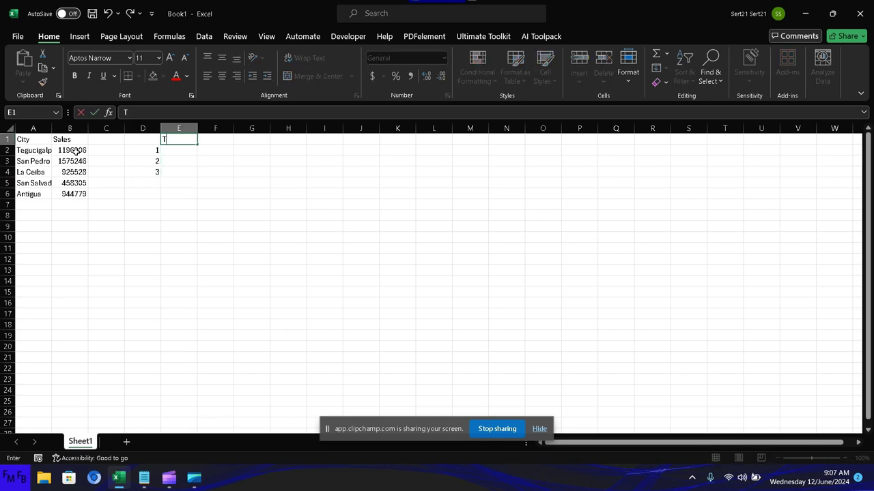
{"action": "type", "text": "op 3"}
{"action": "key", "text": "Tab"}
{"action": "key", "text": "Tab"}
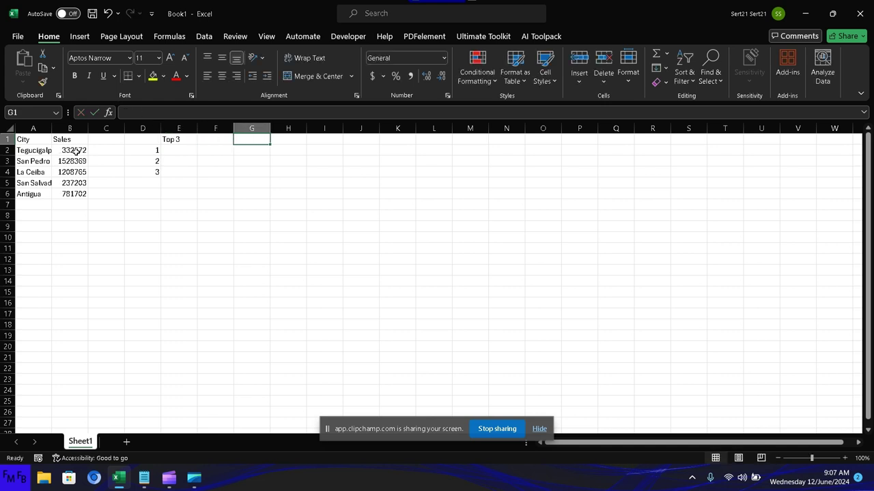
{"action": "type", "text": "B"}
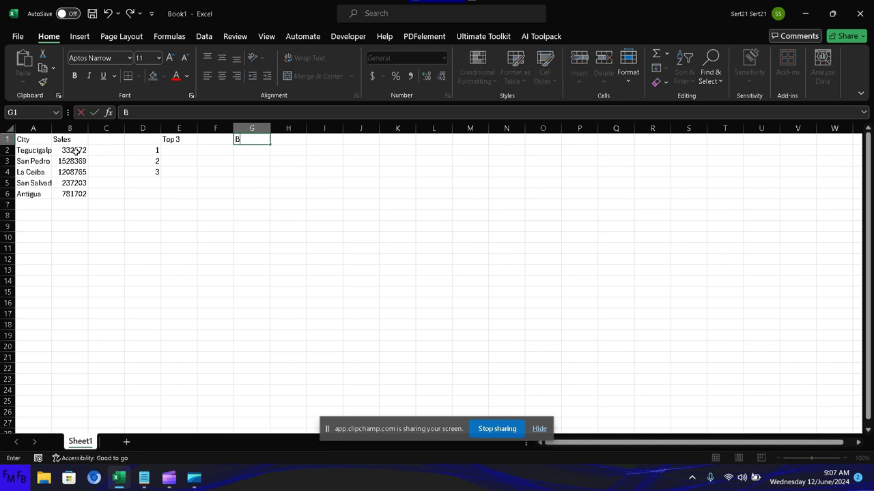
{"action": "type", "text": "ottom 3"}
{"action": "key", "text": "Return"}
{"action": "key", "text": "Left"}
{"action": "key", "text": "Left"}
{"action": "key", "text": "Left"}
{"action": "key", "text": "Right"}
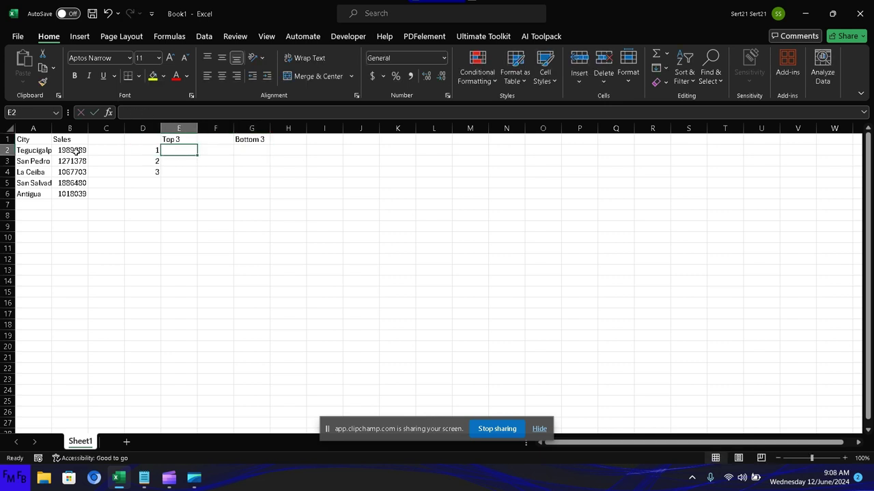
{"action": "type", "text": "=large"}
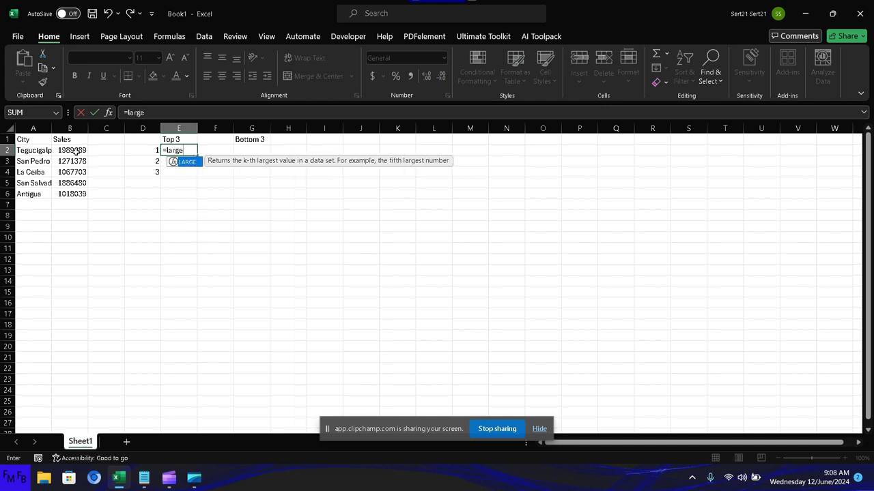
{"action": "type", "text": "("}
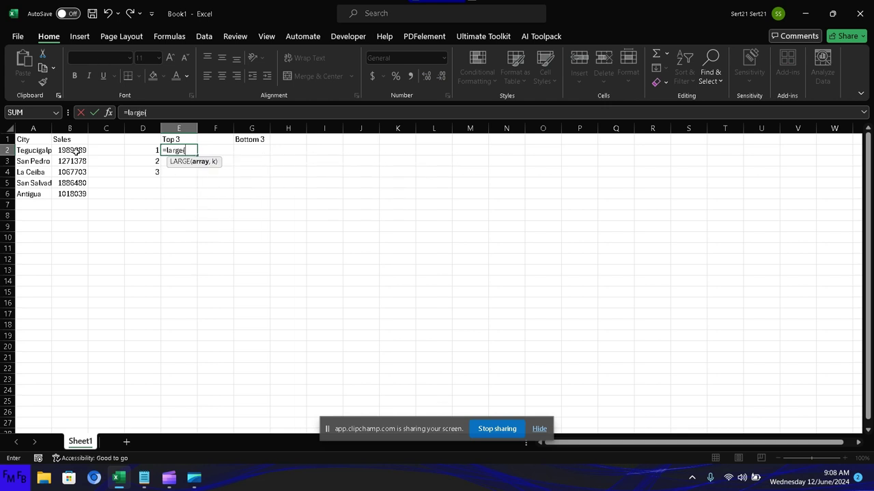
Complete E2 as =LARGE($B$2:$B$6,D2) and fill it down to E4.
{"action": "left_click", "coordinate": [75, 150]}
{"action": "left_click_drag", "start_coordinate": [75, 150], "coordinate": [75, 194]}
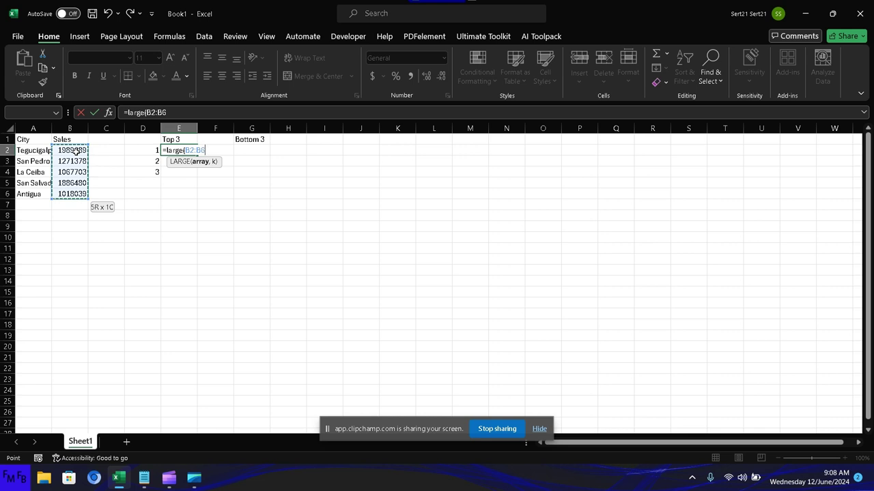
{"action": "key", "text": "F4"}
{"action": "type", "text": "$B$6,"}
{"action": "key", "text": "Left"}
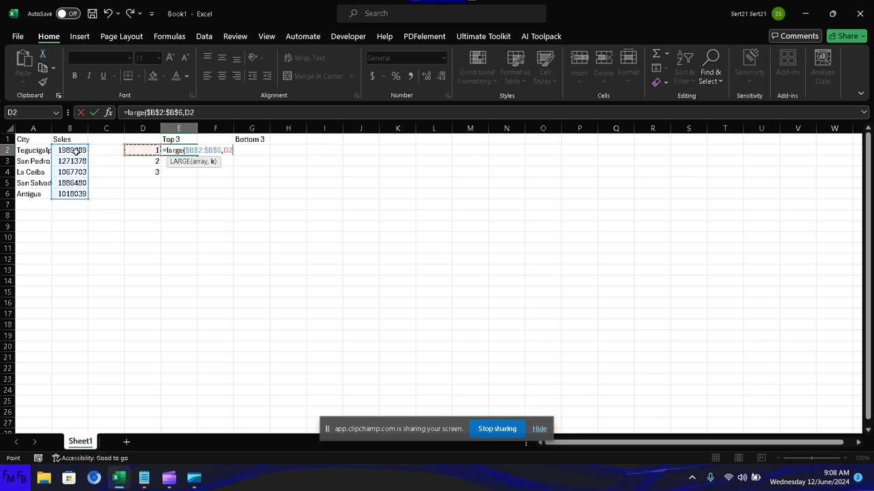
{"action": "key", "text": "Return"}
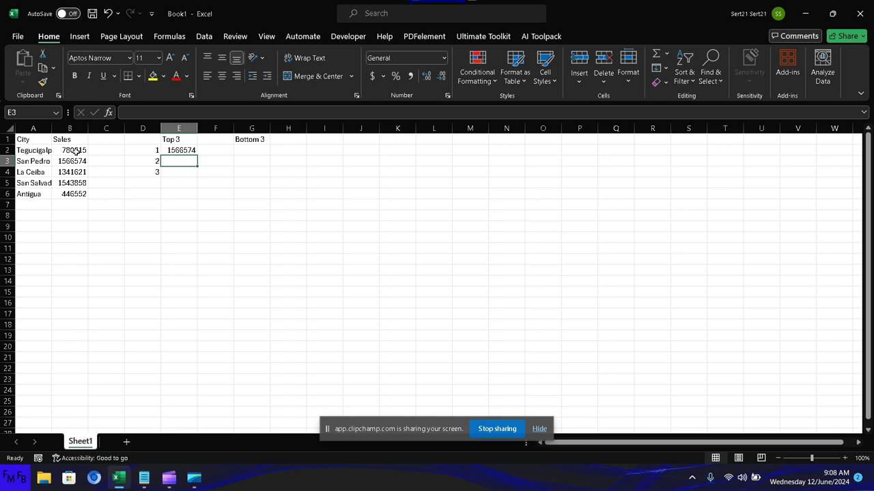
{"action": "key", "text": "Up"}
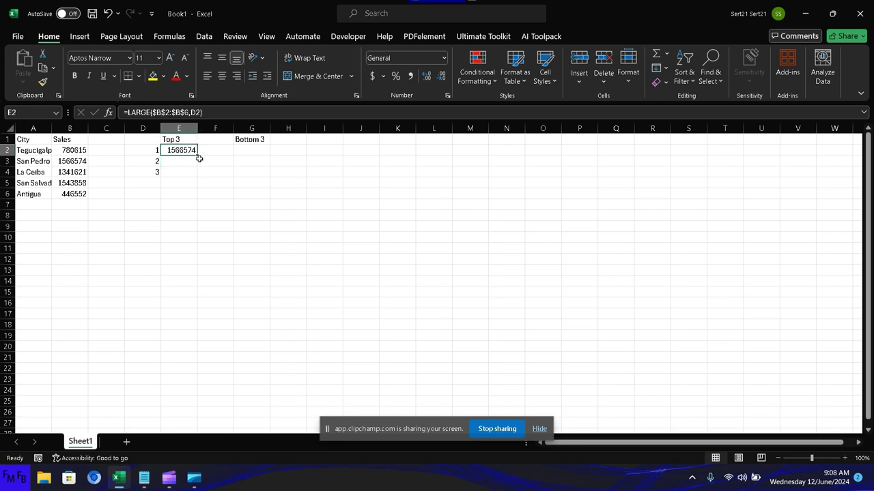
{"action": "double_click", "coordinate": [198, 157]}
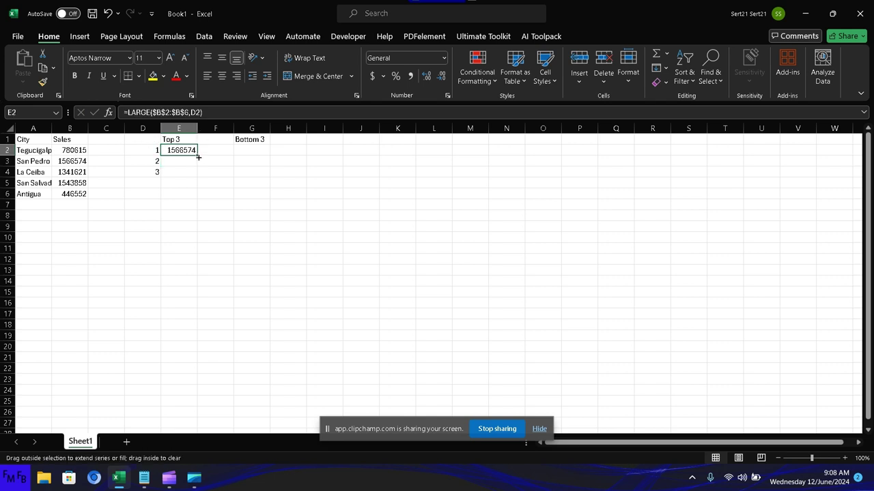